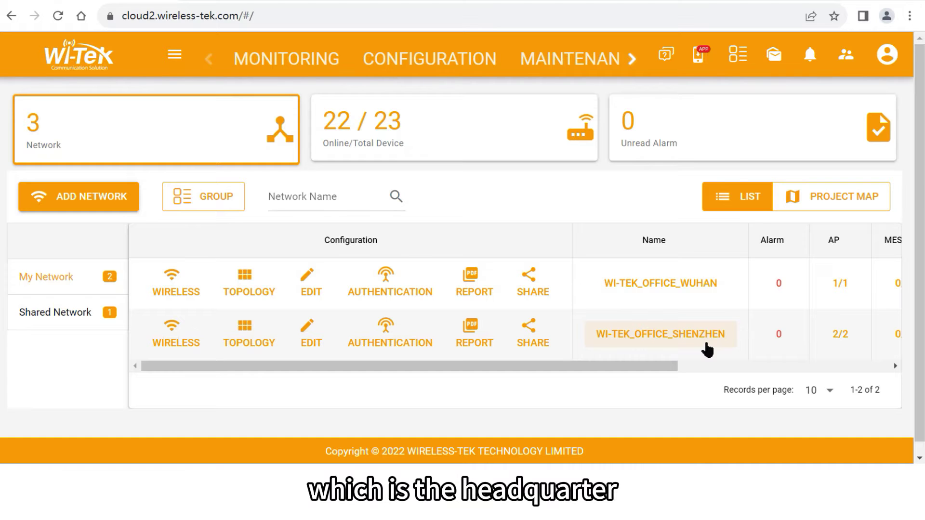
View the Wuhan then the Shenzhen office topology and return to the network list.
click(242, 293)
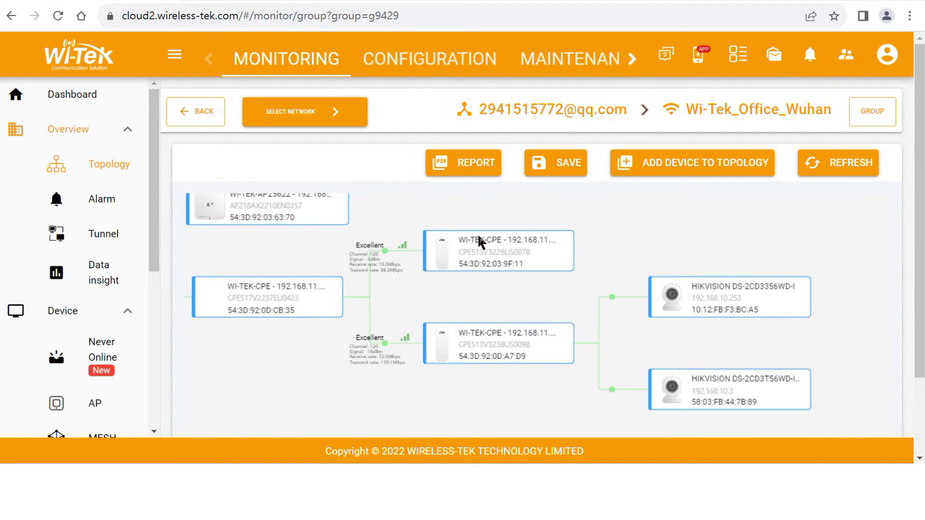
click(197, 112)
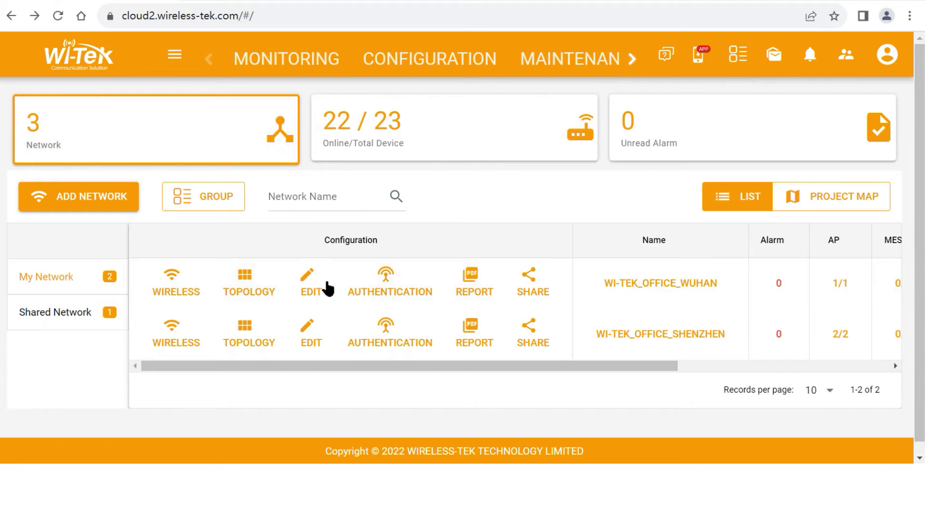
click(249, 343)
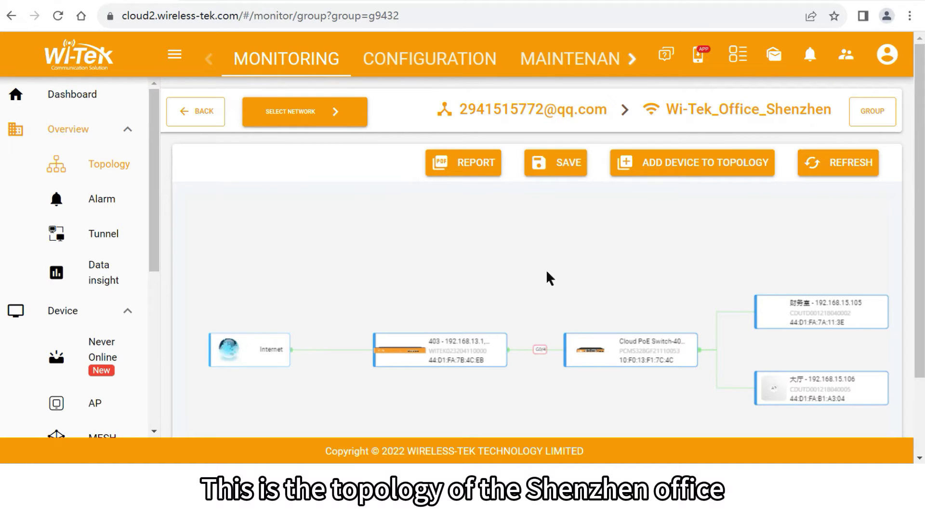
click(203, 117)
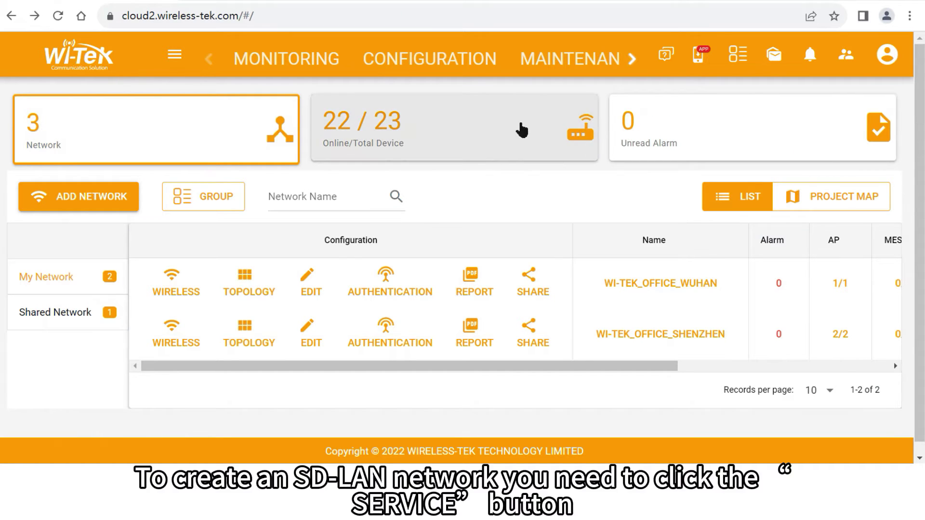
Start a new SD-LAN under Service > SD-LAN Configuration, named Office_Wuhan_to_Shenzhen.
click(639, 75)
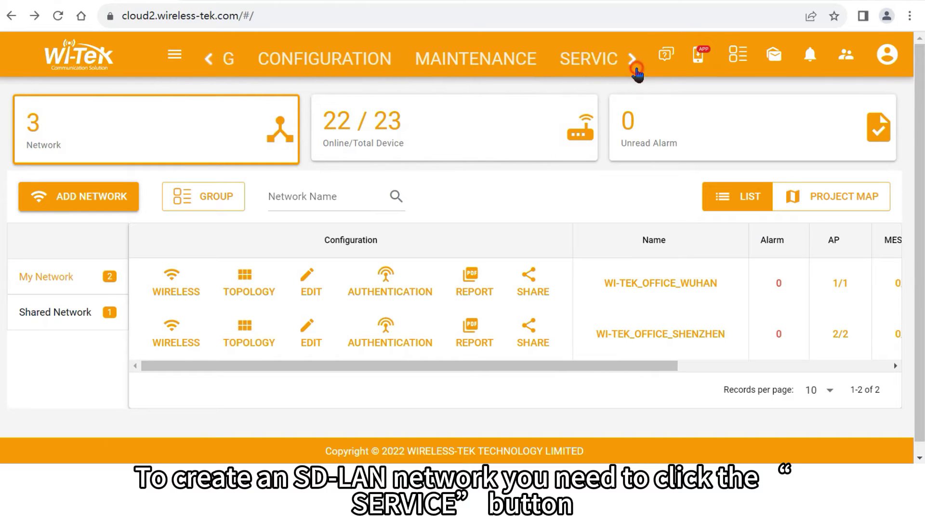
click(568, 66)
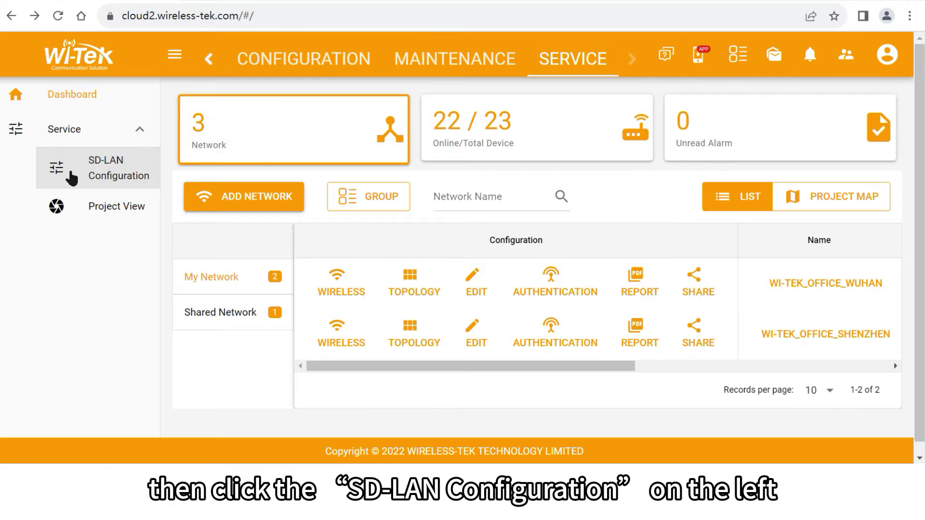
click(74, 178)
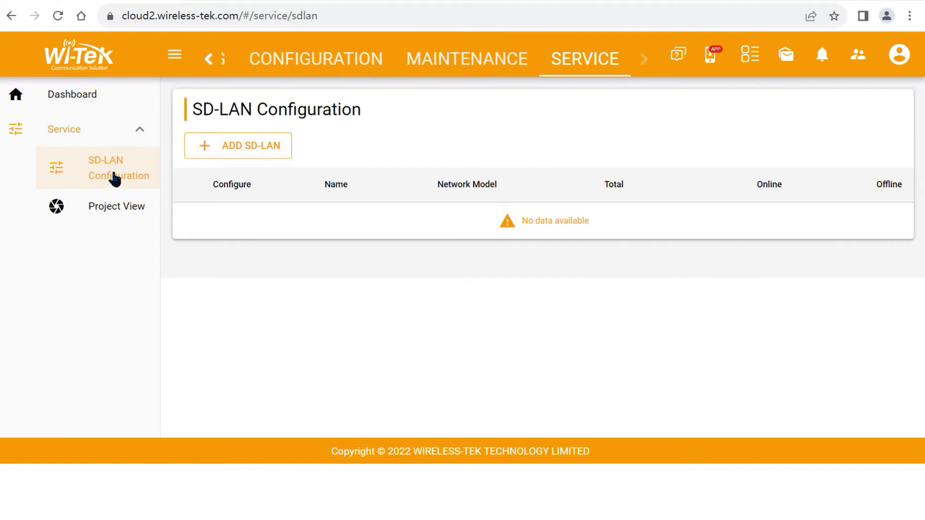
click(208, 148)
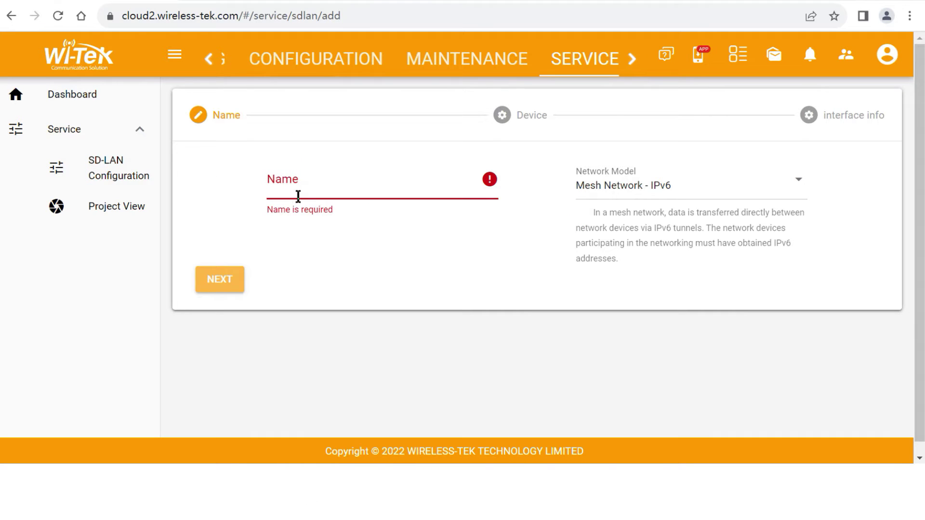
click(301, 196)
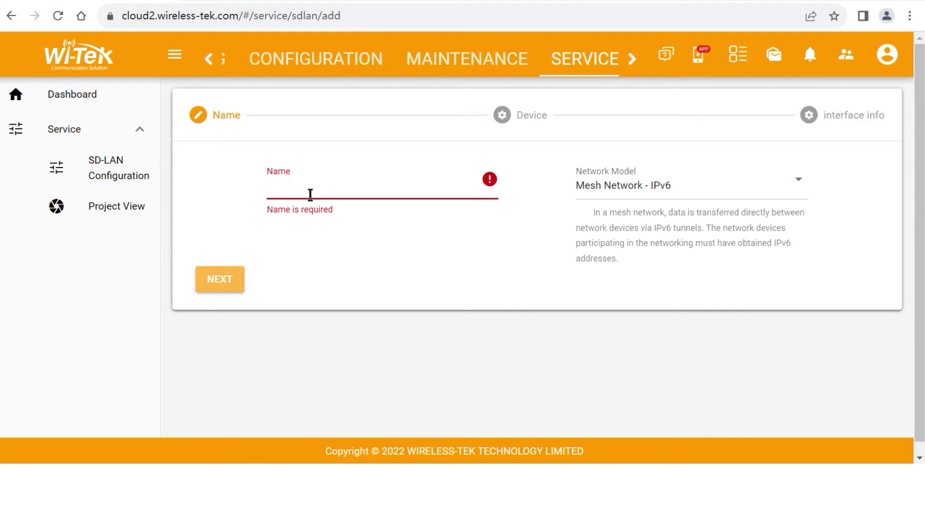
text(Office_)
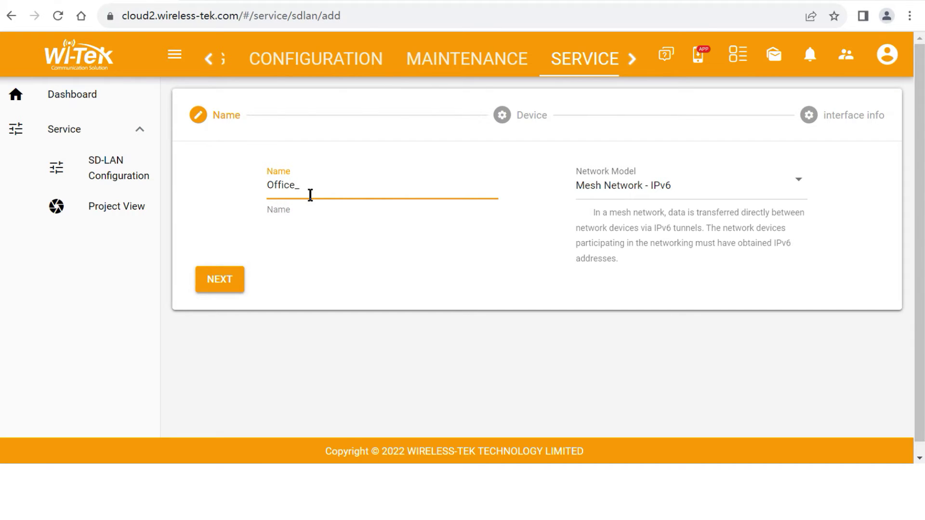
text(Wuhan)
text(-)
text(_)
text(to)
text(_)
text(Shenzhen)
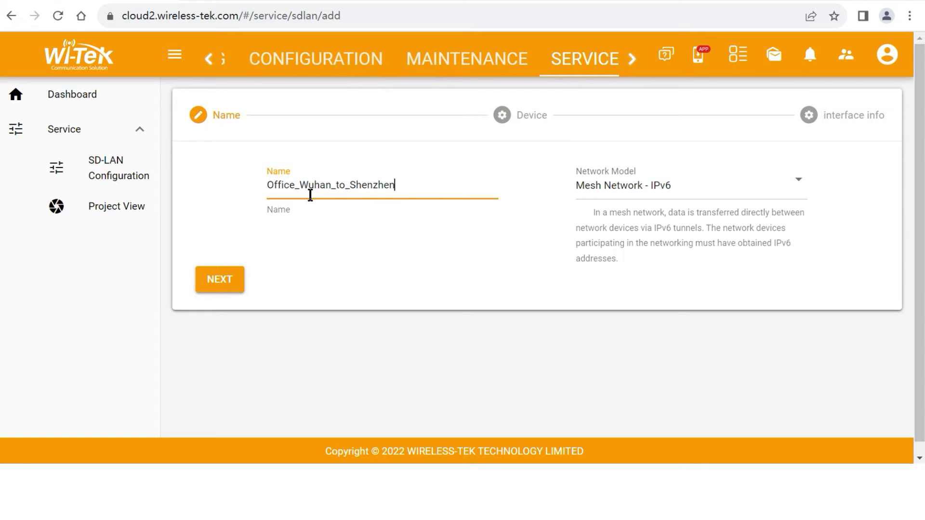
Choose Star Network with Shenzhen router 403 as center node and continue to devices.
click(667, 191)
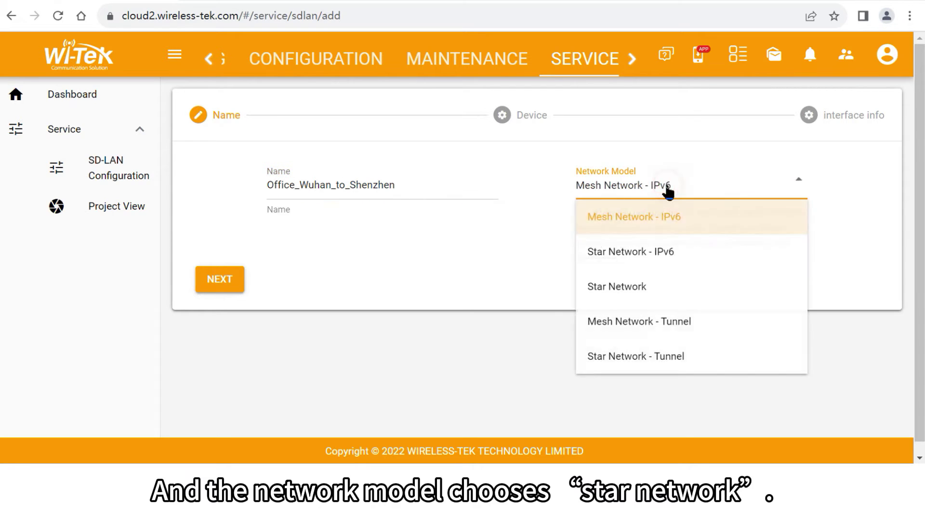
click(641, 290)
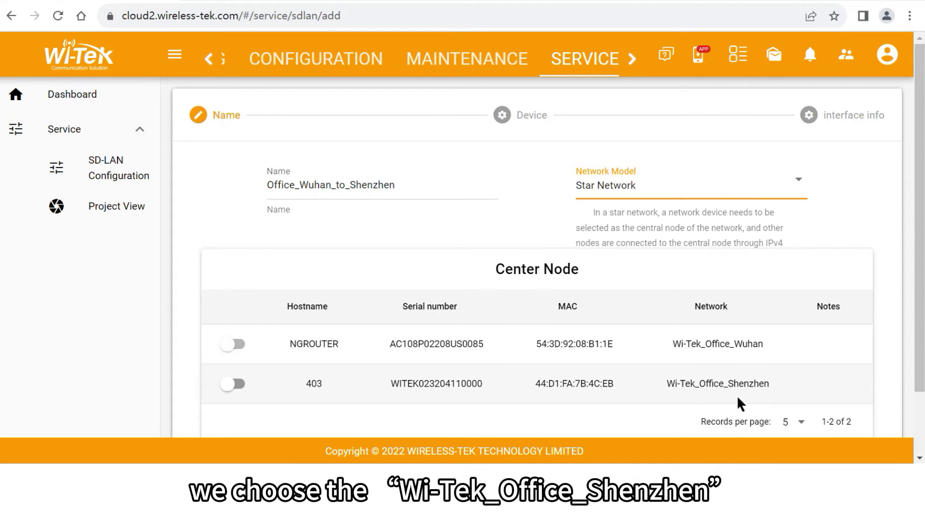
click(233, 391)
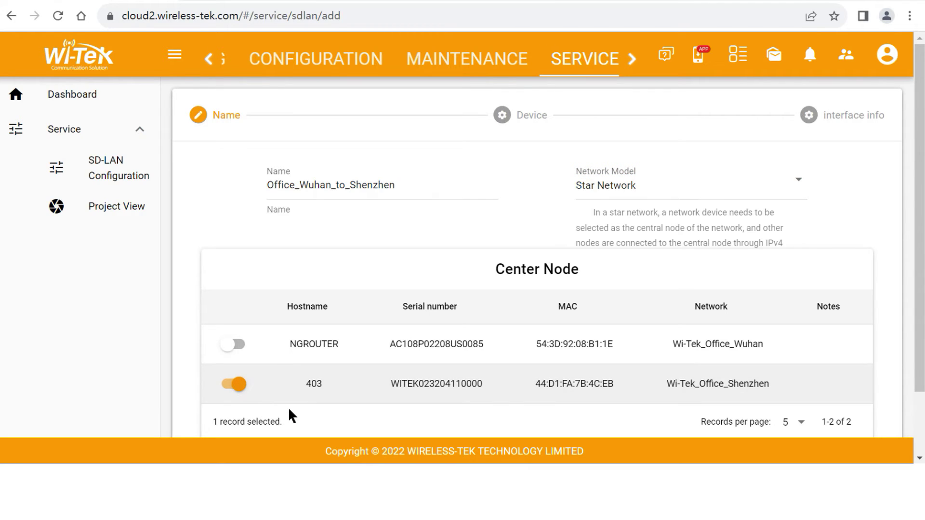
scroll(289, 407, down, 1)
click(225, 404)
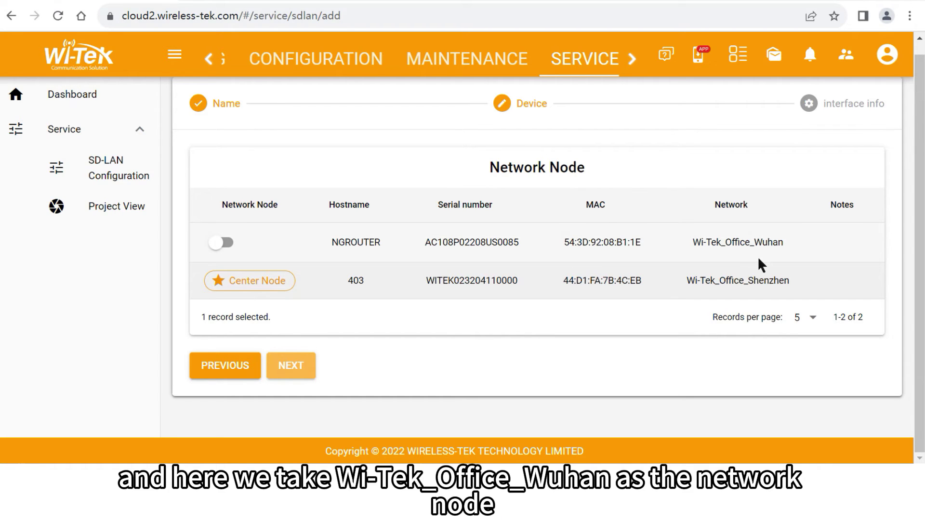
Add the Wuhan NGROUTER as a network node and proceed to the interface information.
click(224, 246)
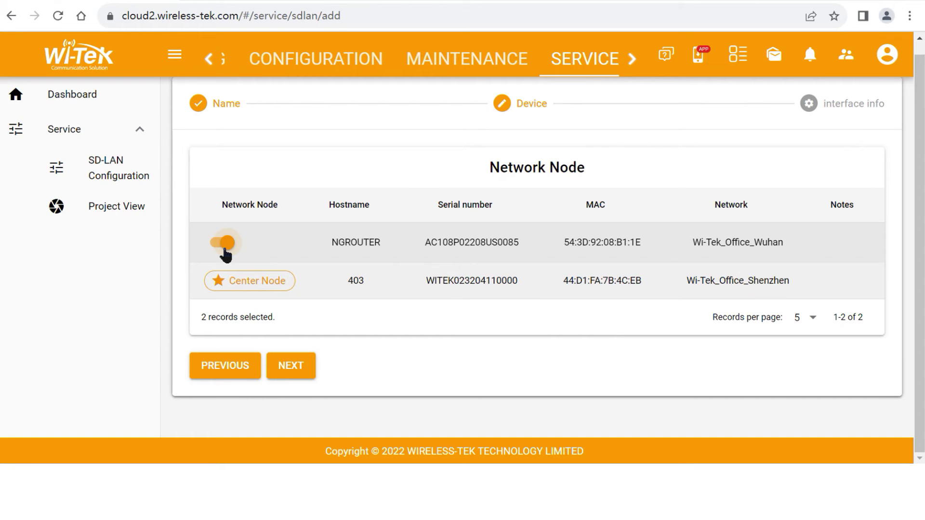
click(288, 371)
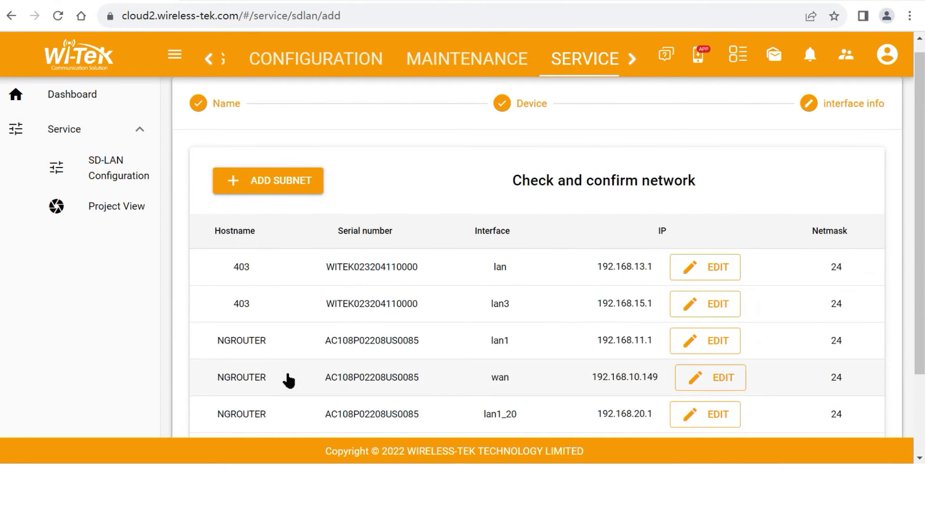
scroll(297, 343, down, 1)
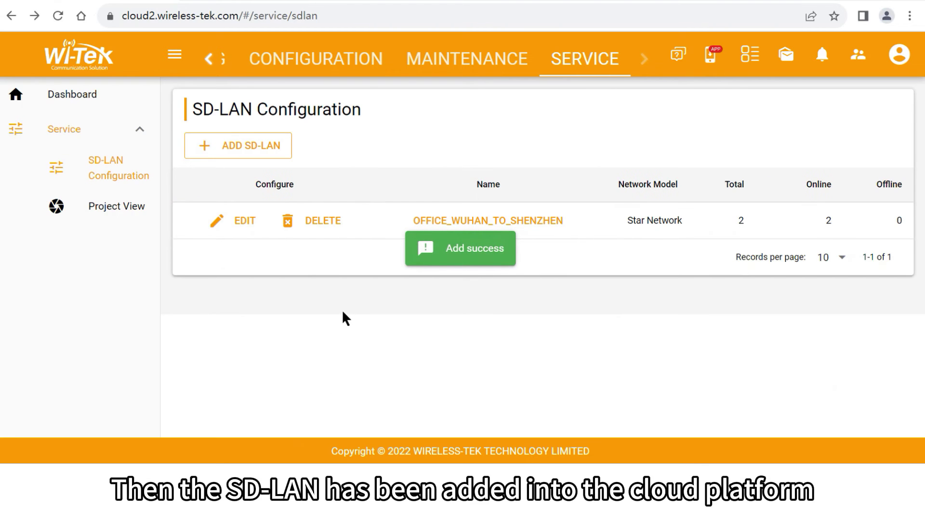
Check the SD-LAN node information showing Shenzhen linked to Wuhan, then go to Dashboard.
click(534, 226)
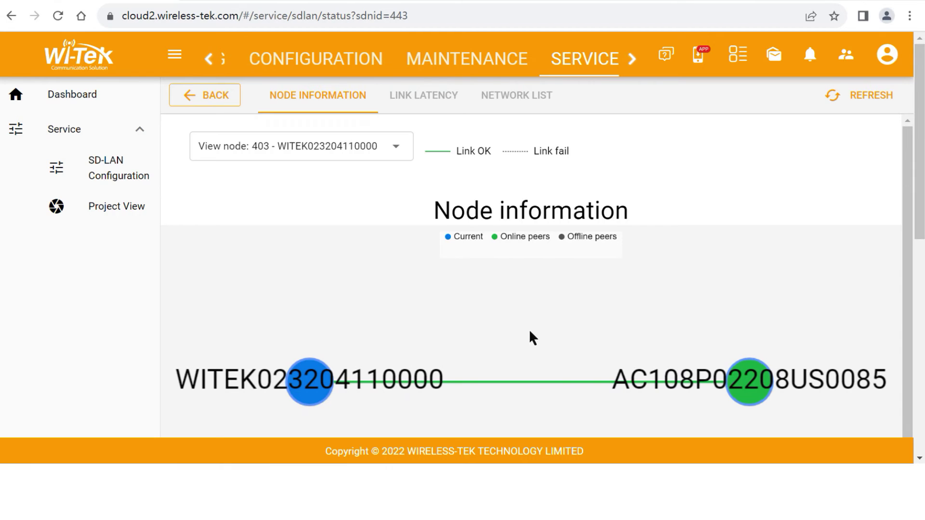
scroll(544, 328, down, 2)
scroll(513, 312, up, 2)
click(72, 95)
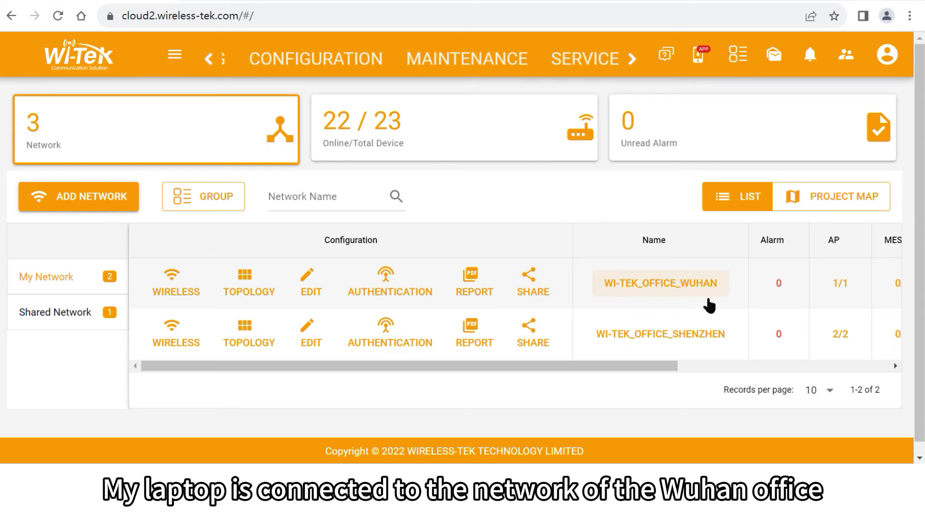
Select the Shenzhen Cloud PoE switch's device IP 192.168.13.16 from its topology details.
click(248, 346)
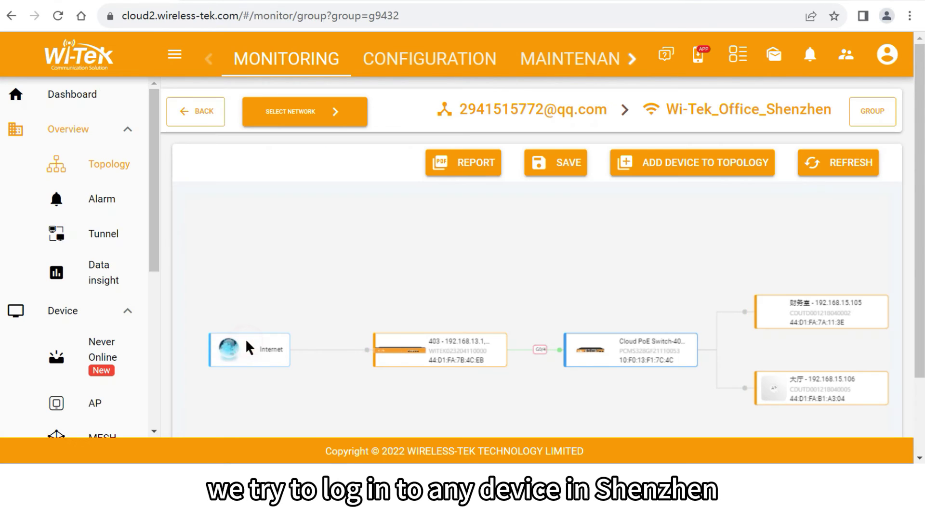
click(637, 358)
drag(704, 264, 632, 267)
key(ctrl+c)
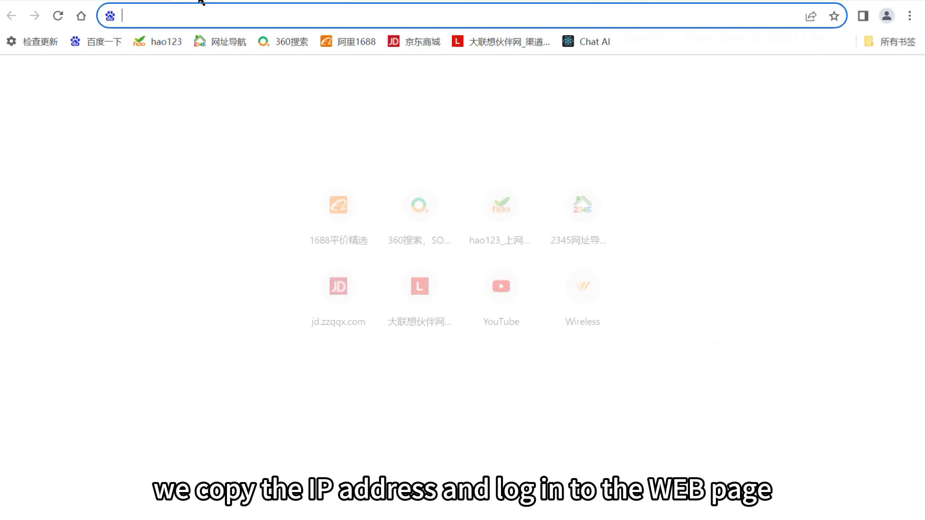
Load the switch's login page at 192.168.13.16 in a new Chrome tab.
click(199, 2)
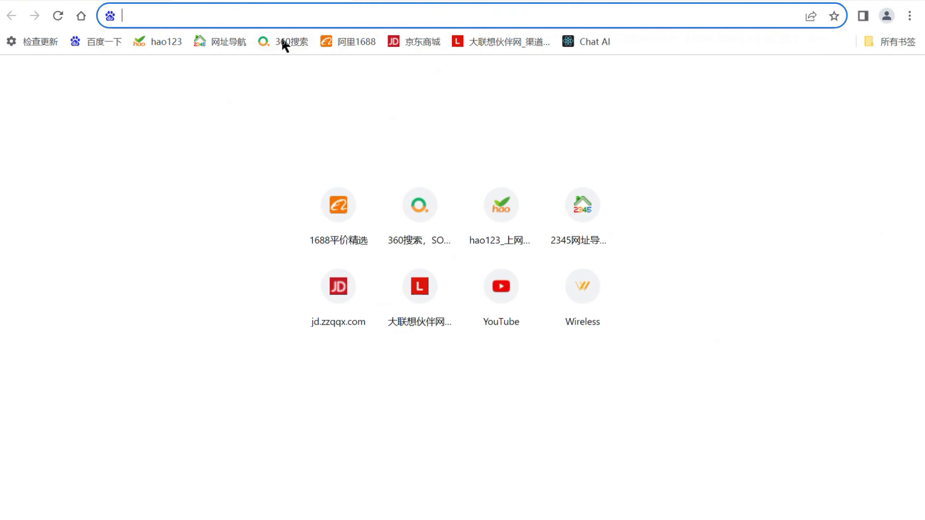
key(ctrl+v)
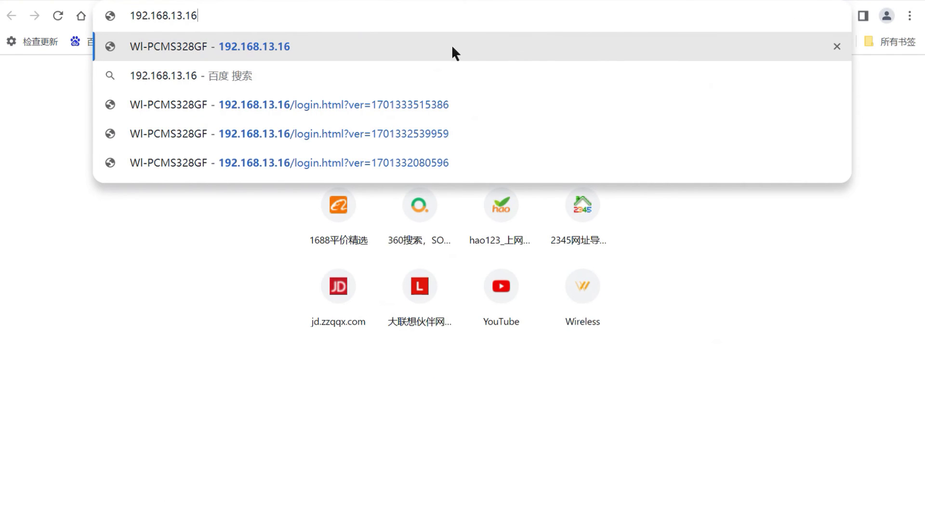
click(450, 46)
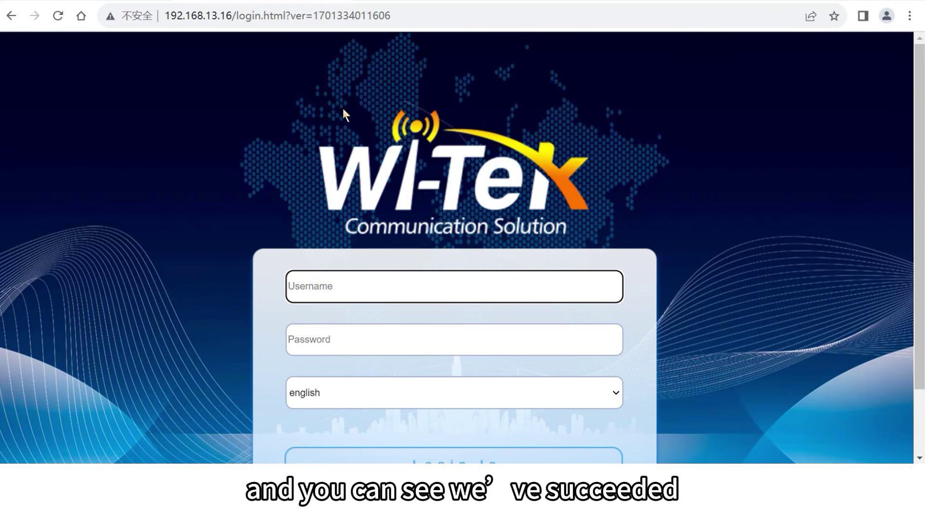